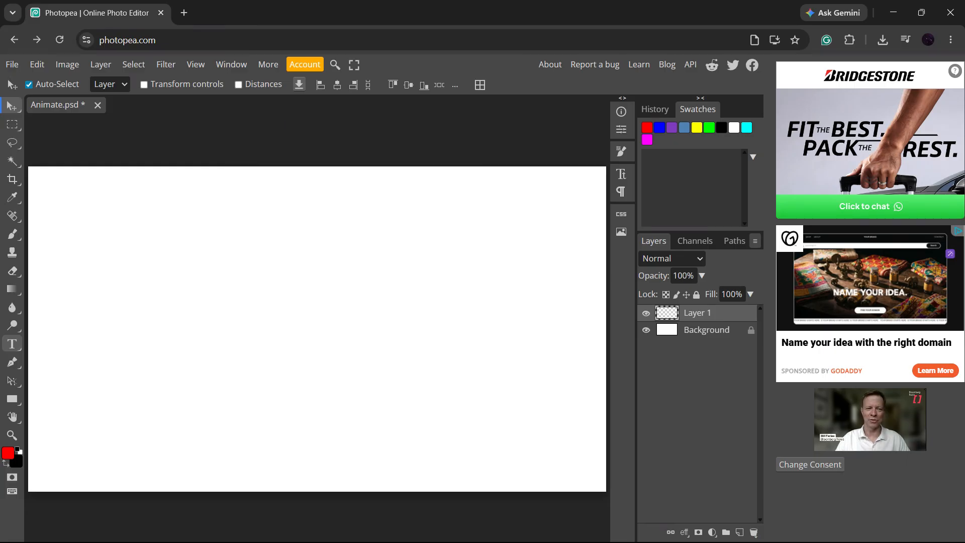
# Add a text layer reading "TEXT" near the upper-left corner of the canvas.
pyautogui.click(13, 346)
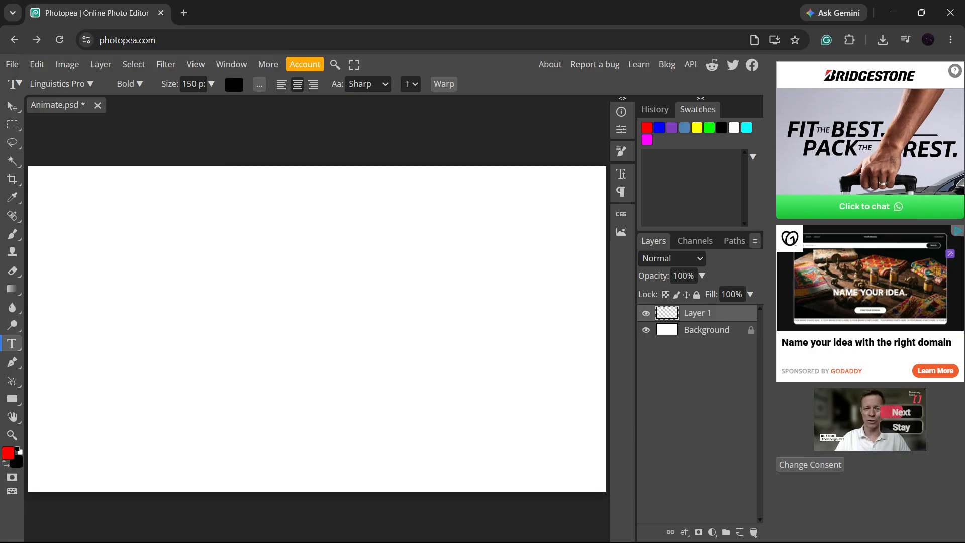
pyautogui.click(155, 222)
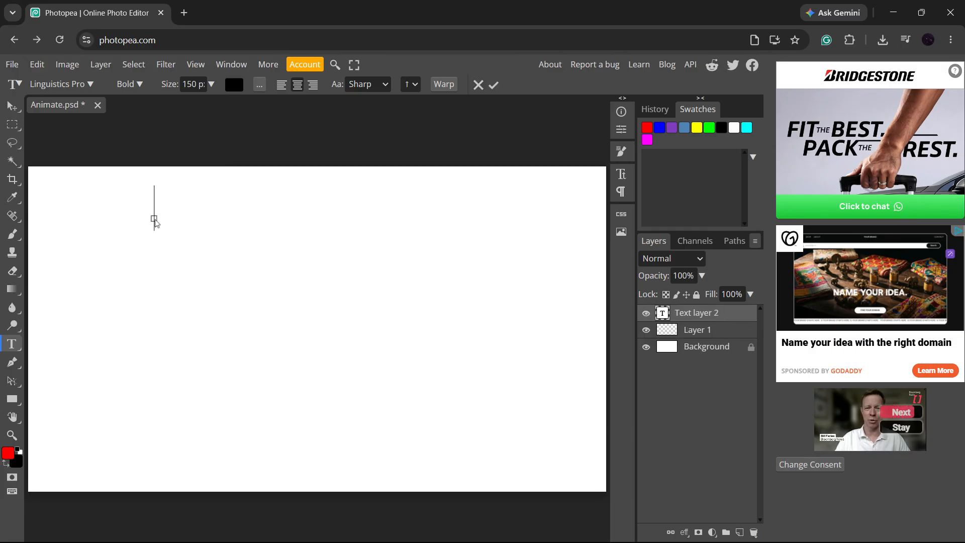
pyautogui.write('TE')
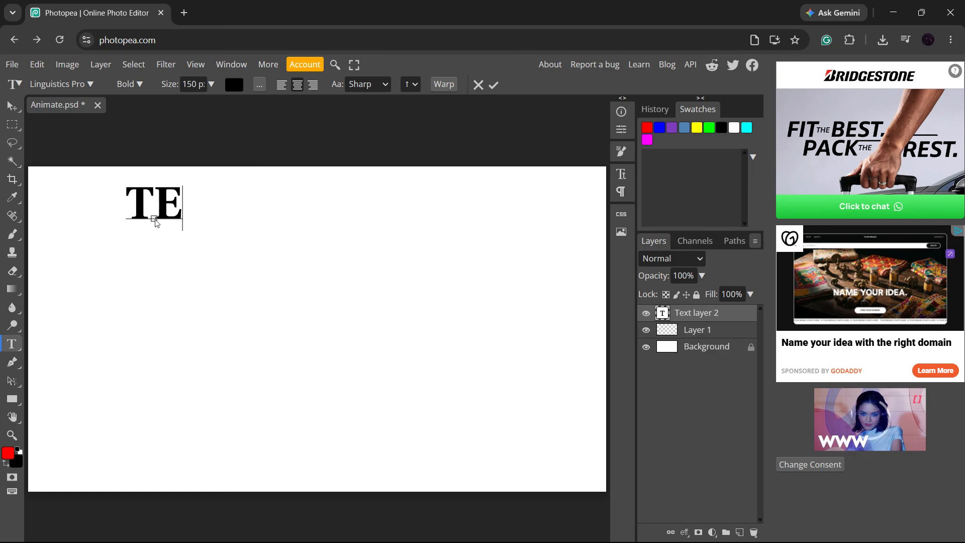
pyautogui.write('XT')
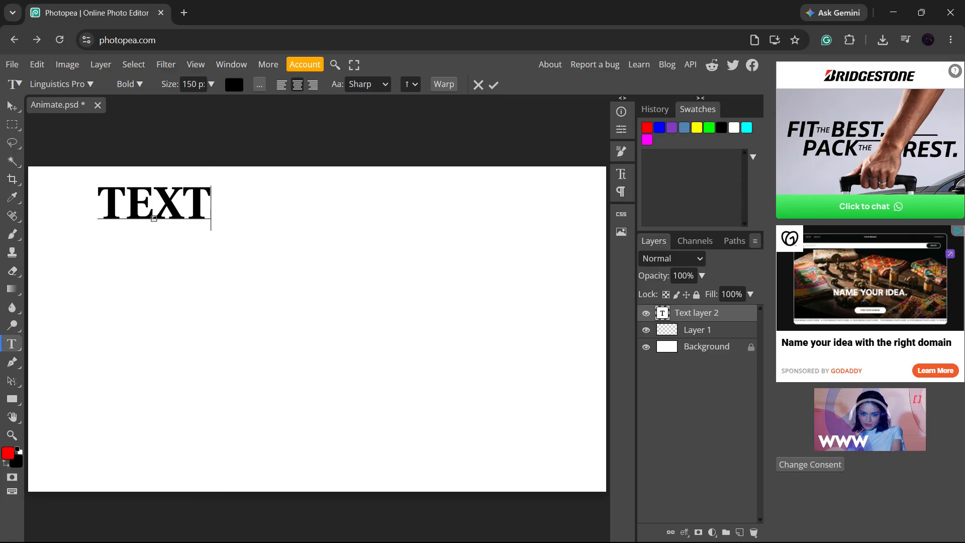
pyautogui.press('Return')
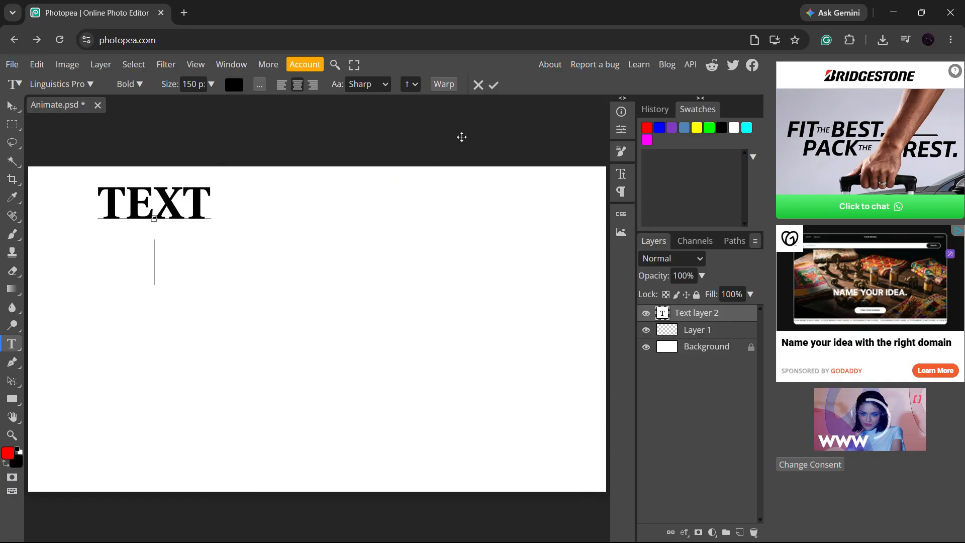
pyautogui.click(494, 86)
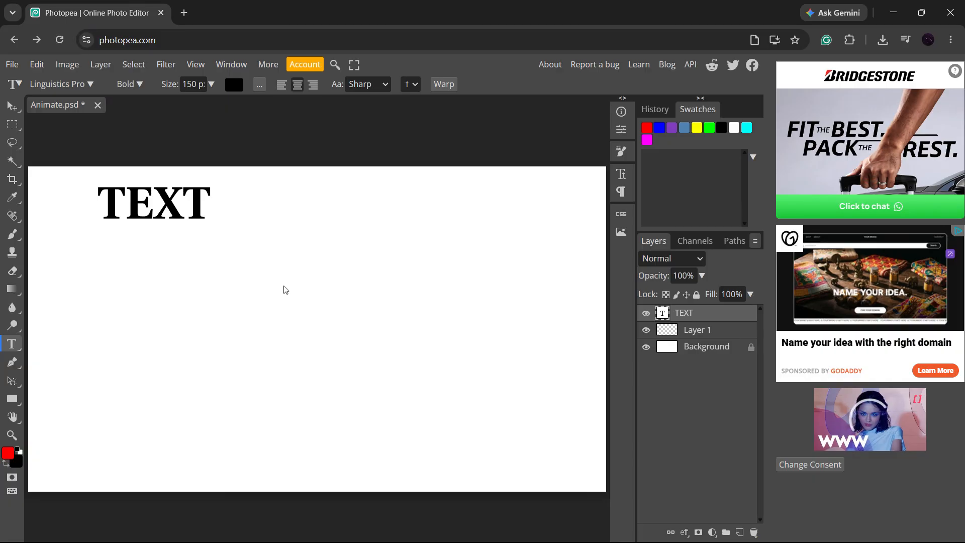
# Draw a wide paragraph text box across the lower part of the canvas and enter "THIS IS A TEXT BOX IN PHOTOPEA".
pyautogui.moveTo(91, 282); pyautogui.dragTo(557, 479)
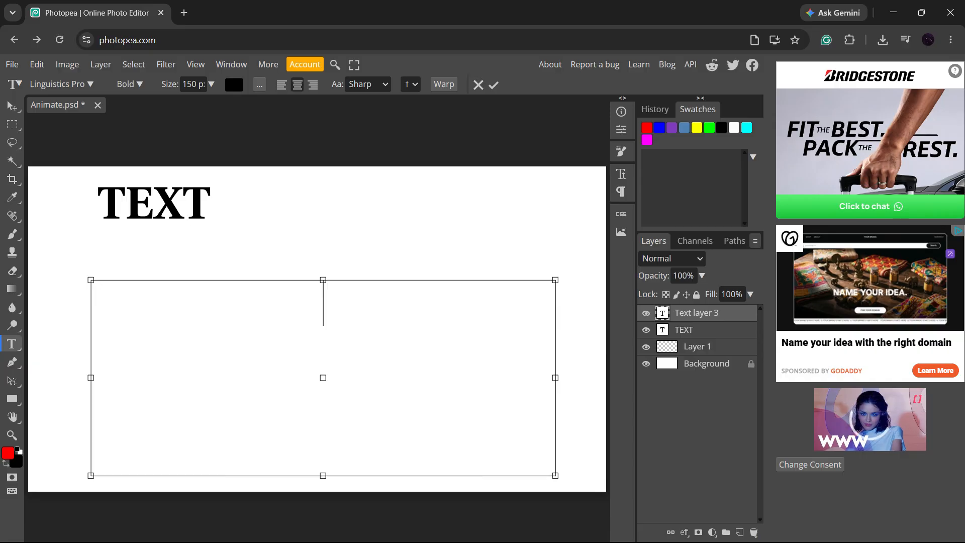
pyautogui.write('THIS ')
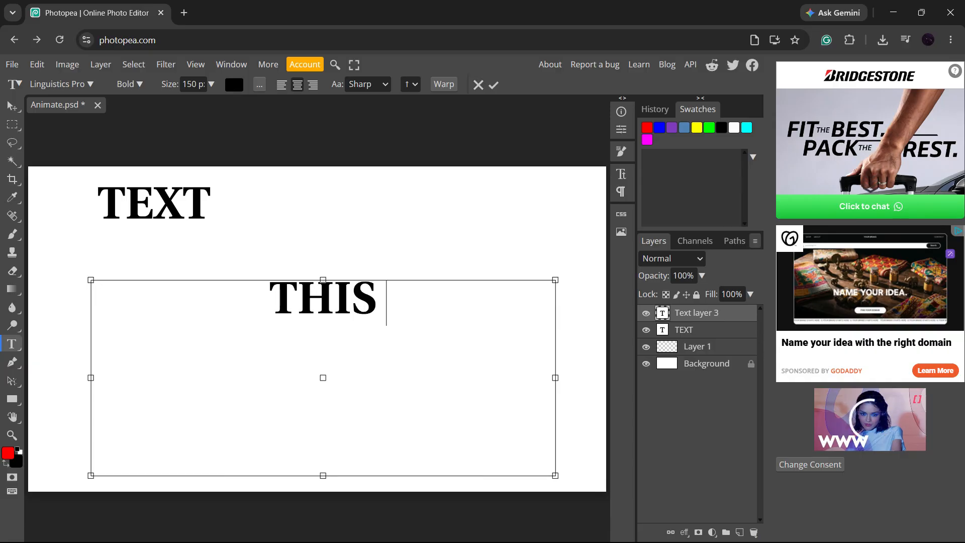
pyautogui.write('IS A T')
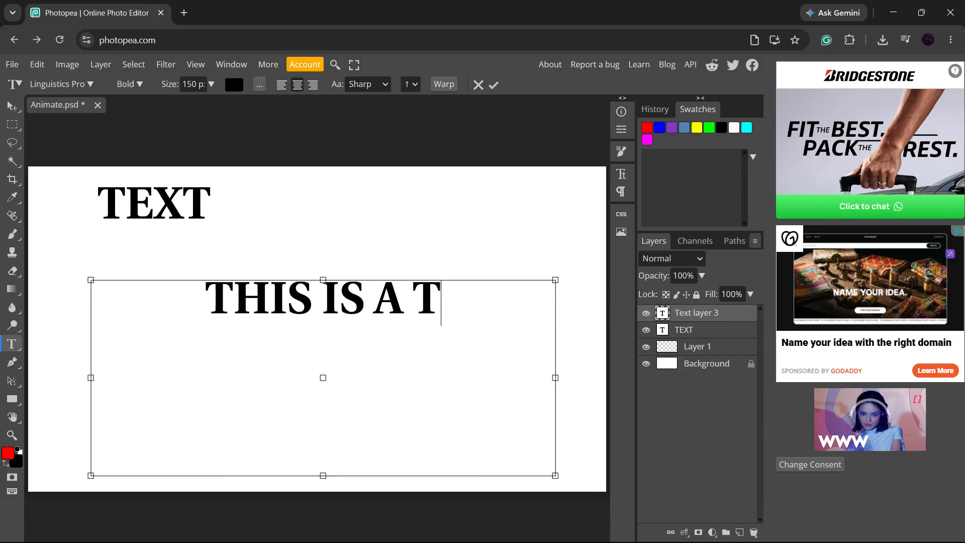
pyautogui.write('EXT BOX ')
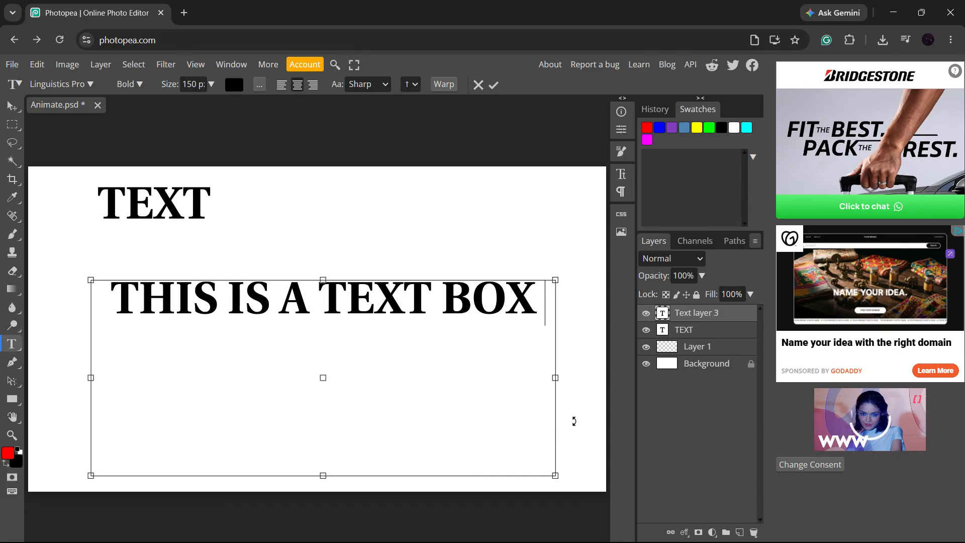
pyautogui.write('IN PH')
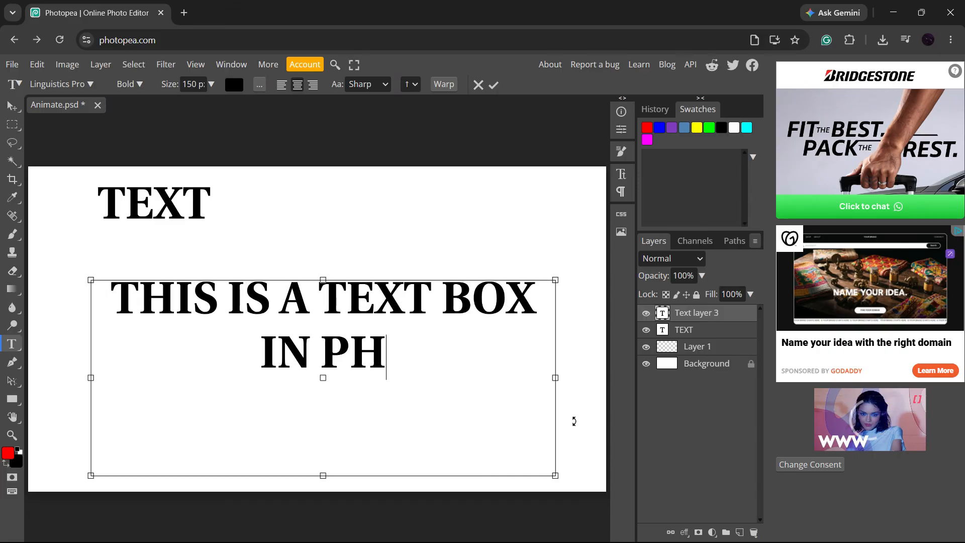
pyautogui.write('OTOPEA')
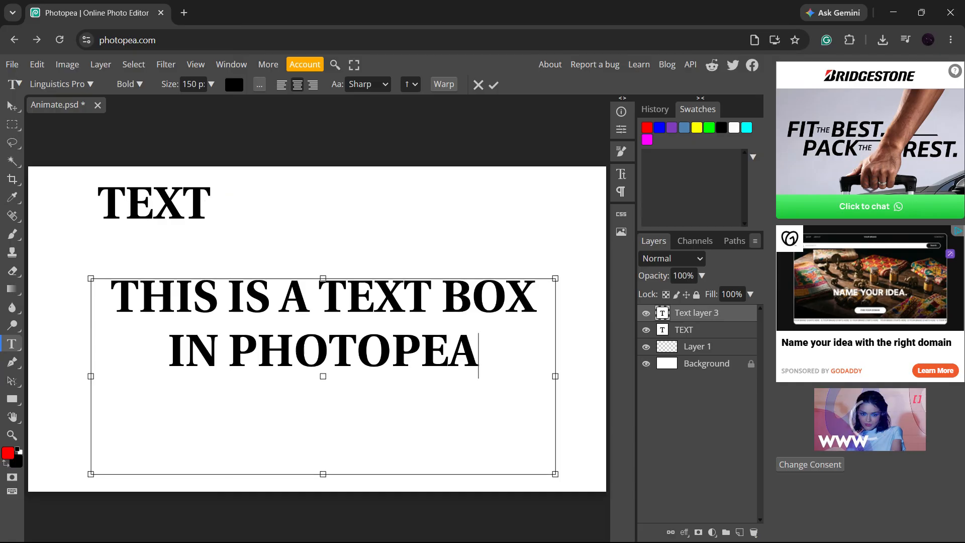
# Select all the text in the text box and set its font to Lunchtype24.
pyautogui.hotkey('shift', 'Left')
pyautogui.hotkey('shift', 'Left')
pyautogui.hotkey('shift', 'Left')
pyautogui.hotkey('shift', 'Left')
pyautogui.hotkey('shift', 'Left')
pyautogui.hotkey('shift', 'Left')
pyautogui.hotkey('shift', 'Left')
pyautogui.hotkey('shift', 'Left')
pyautogui.hotkey('shift', 'Left')
pyautogui.hotkey('shift', 'Left')
pyautogui.press('Right')
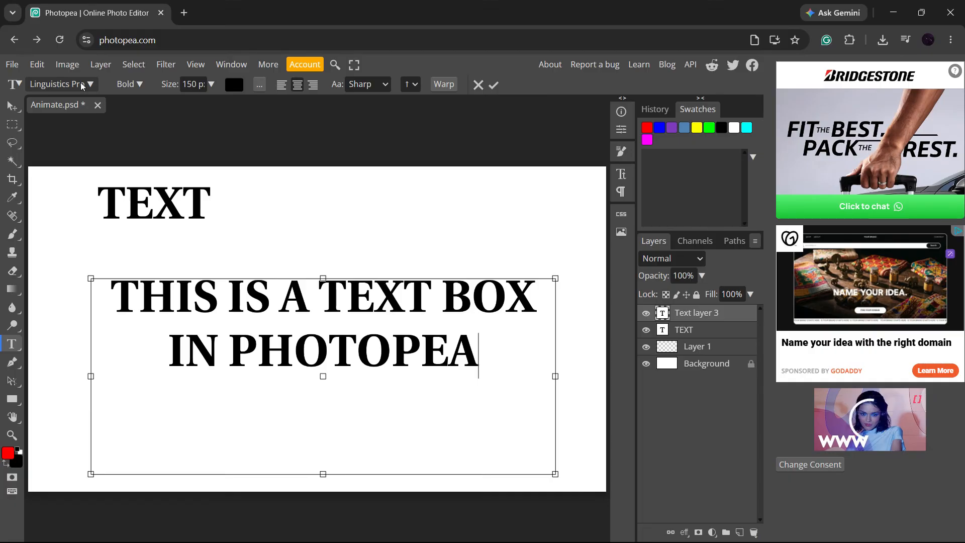
pyautogui.hotkey('shift', 'Home')
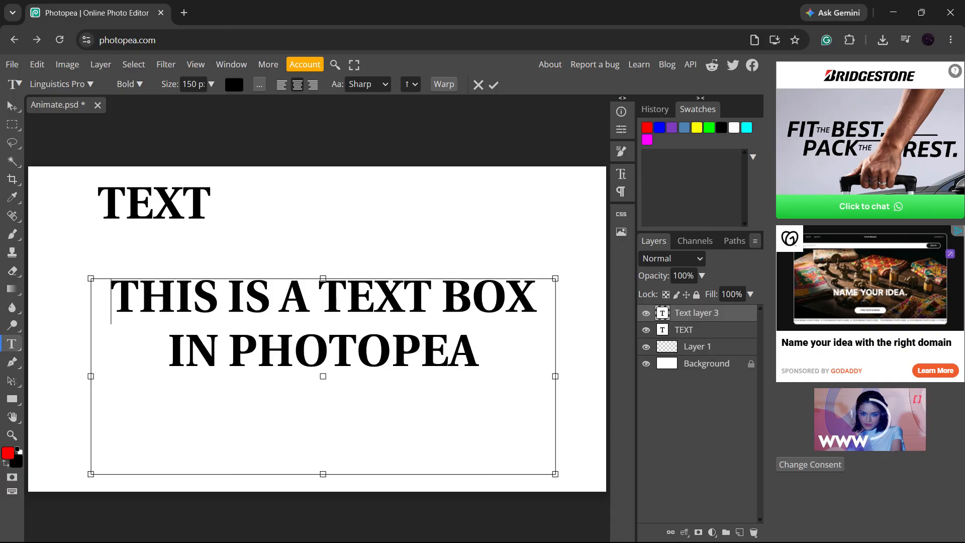
pyautogui.hotkey('ctrl', 'a')
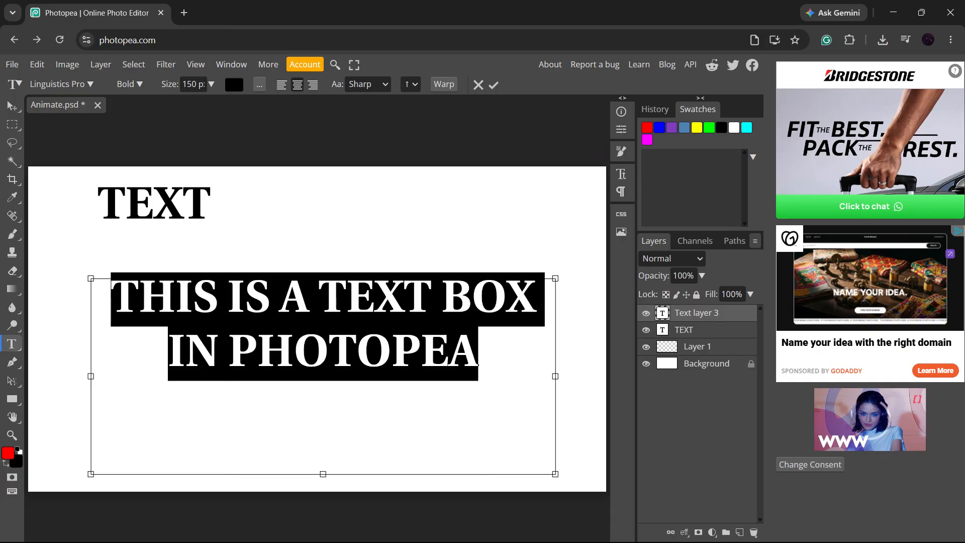
pyautogui.click(85, 87)
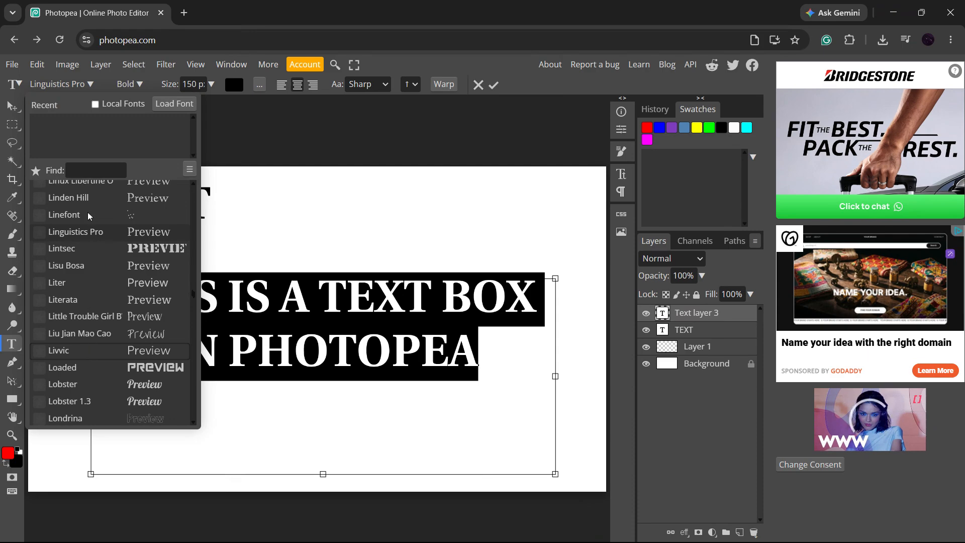
pyautogui.scroll(-5, 103, 317)
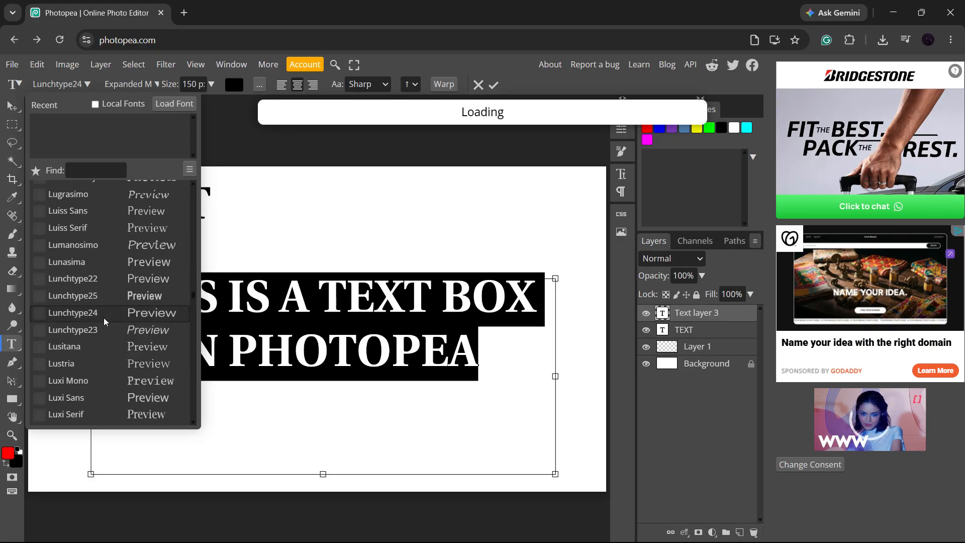
pyautogui.click(104, 317)
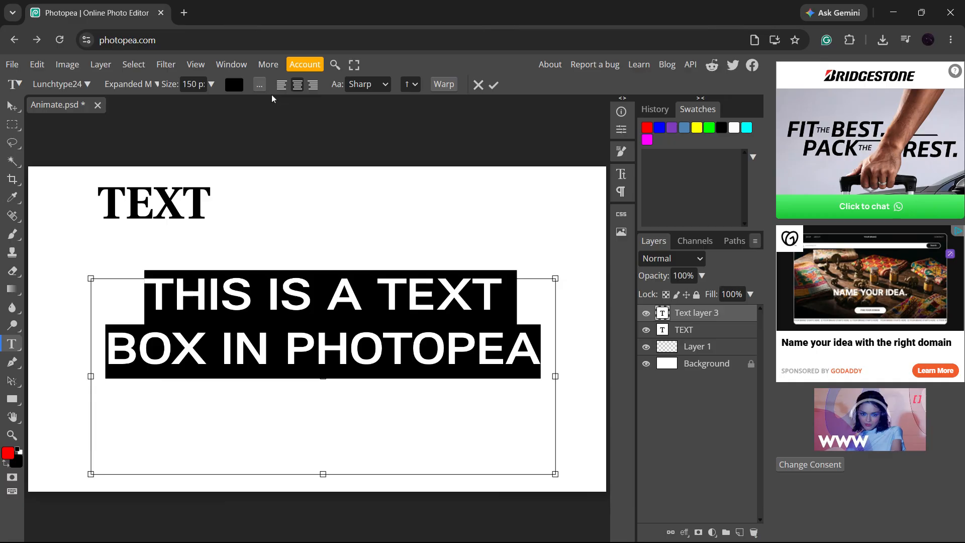
# Check the available font styles and reduce the selected text's size to 136.
pyautogui.click(156, 83)
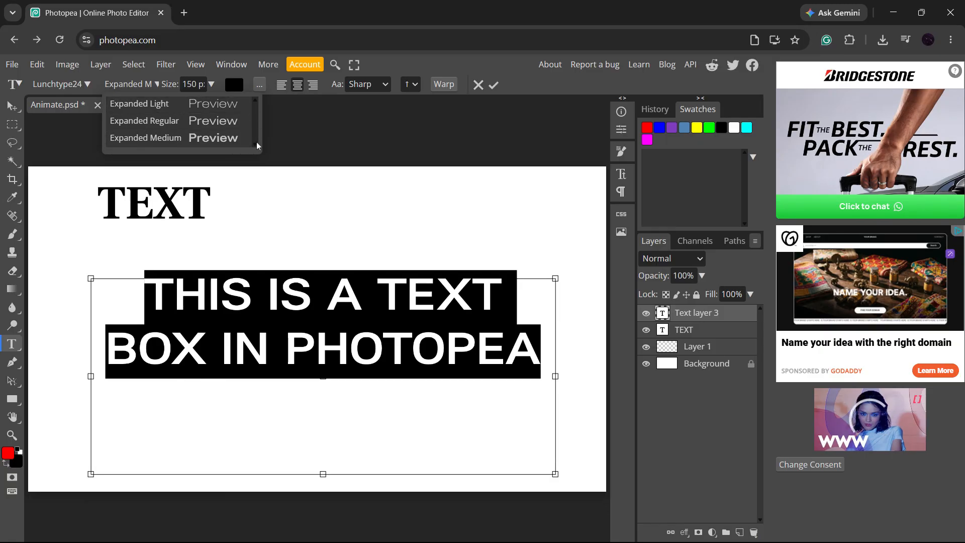
pyautogui.click(211, 85)
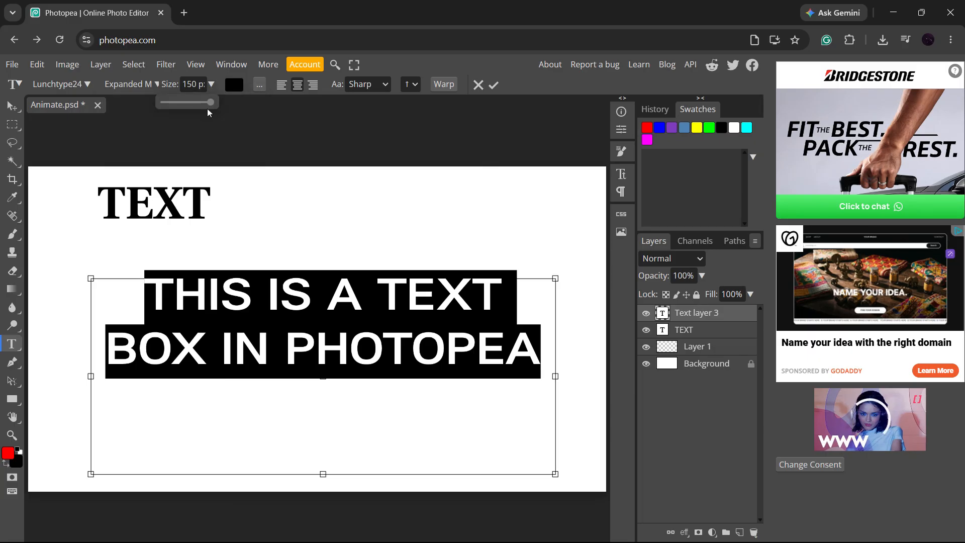
pyautogui.moveTo(210, 104)
pyautogui.mouseDown()
pyautogui.moveTo(194, 105)
pyautogui.moveTo(217, 107)
pyautogui.moveTo(184, 104)
pyautogui.moveTo(211, 114)
pyautogui.mouseUp()
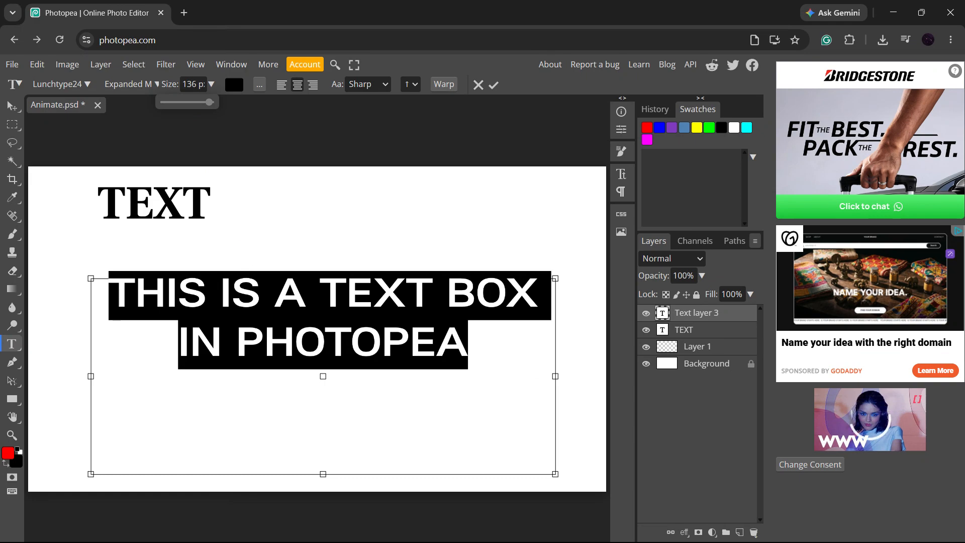
# Change the selected text's colour to dark crimson 800f33.
pyautogui.click(234, 85)
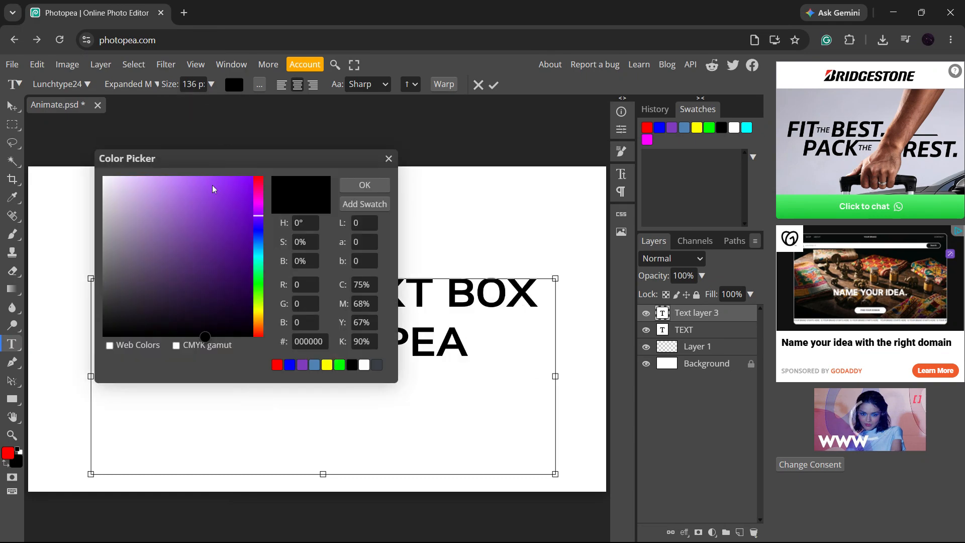
pyautogui.moveTo(212, 185); pyautogui.dragTo(235, 256)
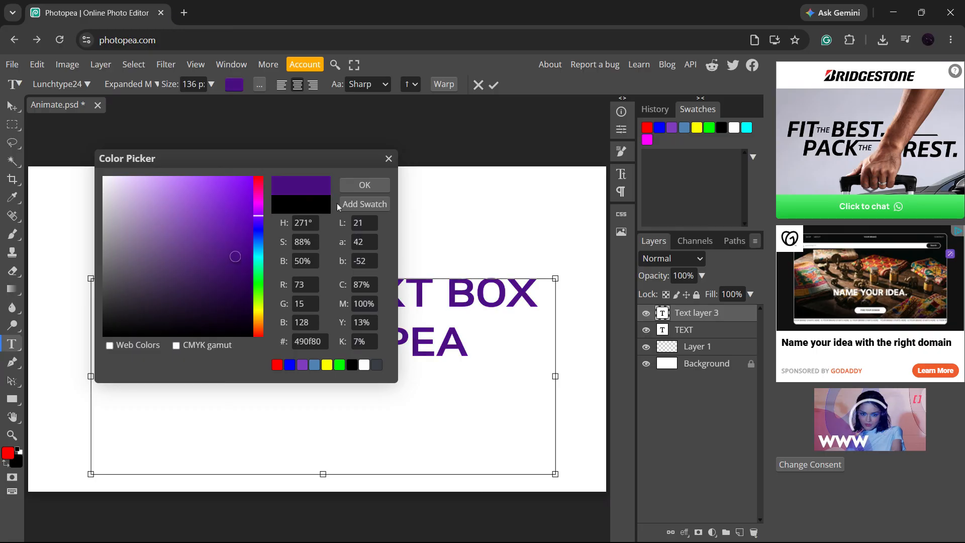
pyautogui.moveTo(261, 215)
pyautogui.mouseDown()
pyautogui.moveTo(261, 254)
pyautogui.moveTo(262, 178)
pyautogui.moveTo(267, 192)
pyautogui.moveTo(268, 184)
pyautogui.mouseUp()
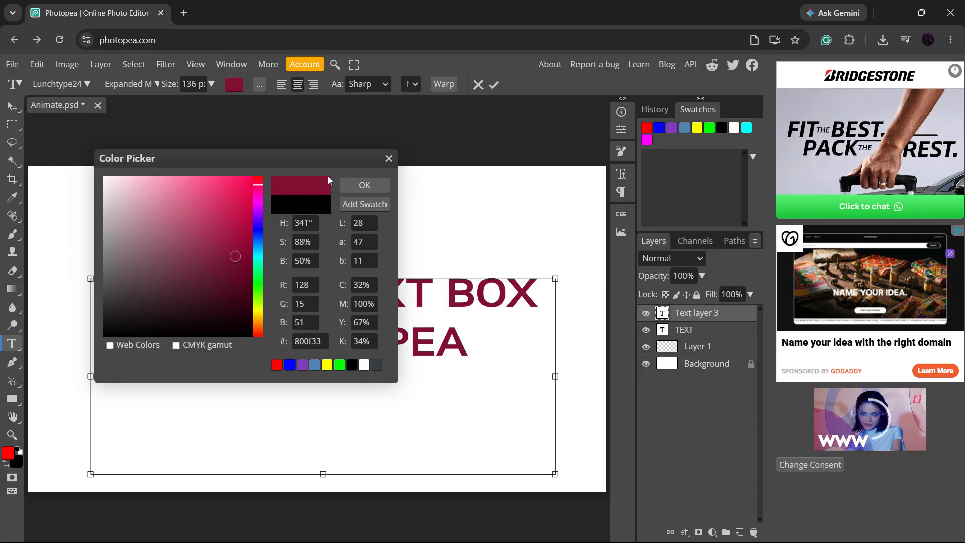
pyautogui.click(372, 185)
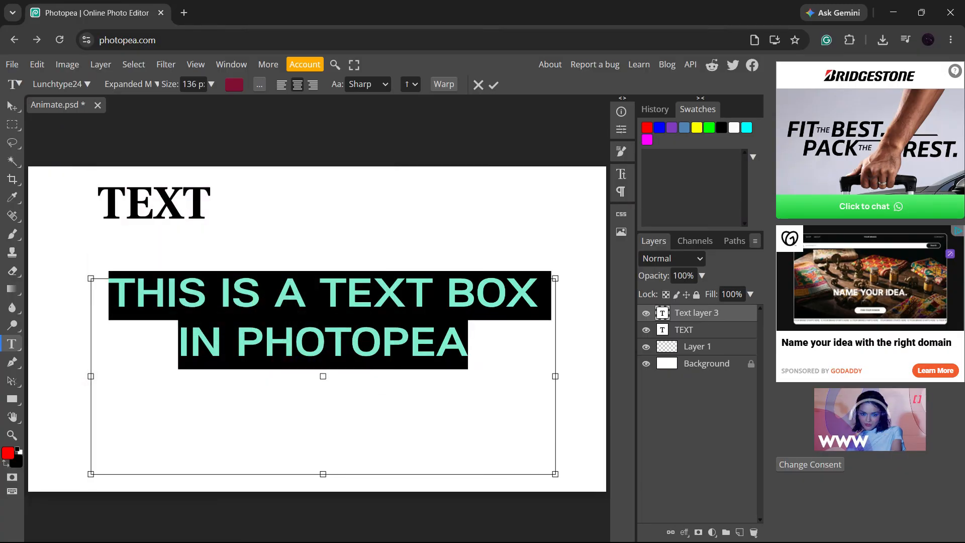
# Reselect the text box's full text, try the centre and right alignments, settle on left alignment and commit the text.
pyautogui.click(468, 347)
pyautogui.moveTo(468, 347); pyautogui.dragTo(106, 289)
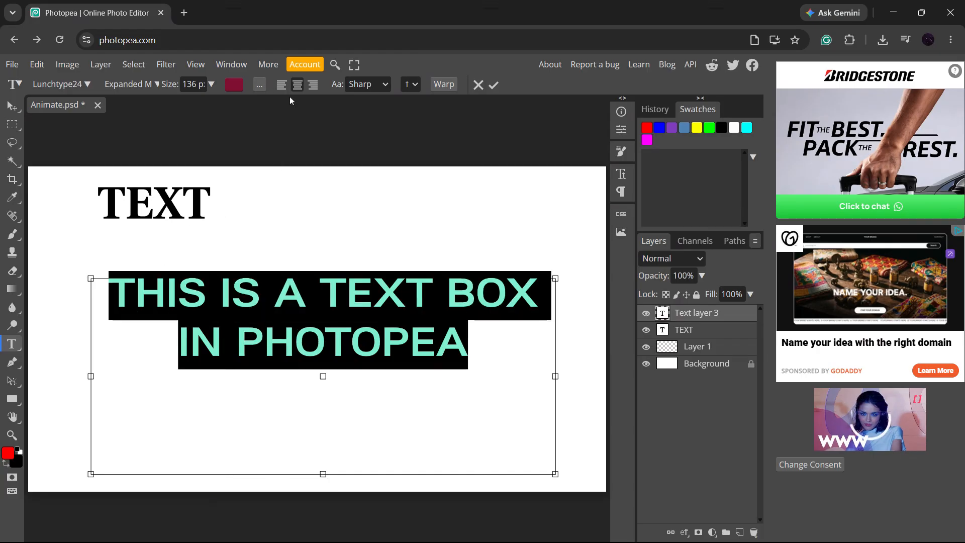
pyautogui.click(282, 86)
pyautogui.click(298, 86)
pyautogui.click(312, 85)
pyautogui.click(298, 85)
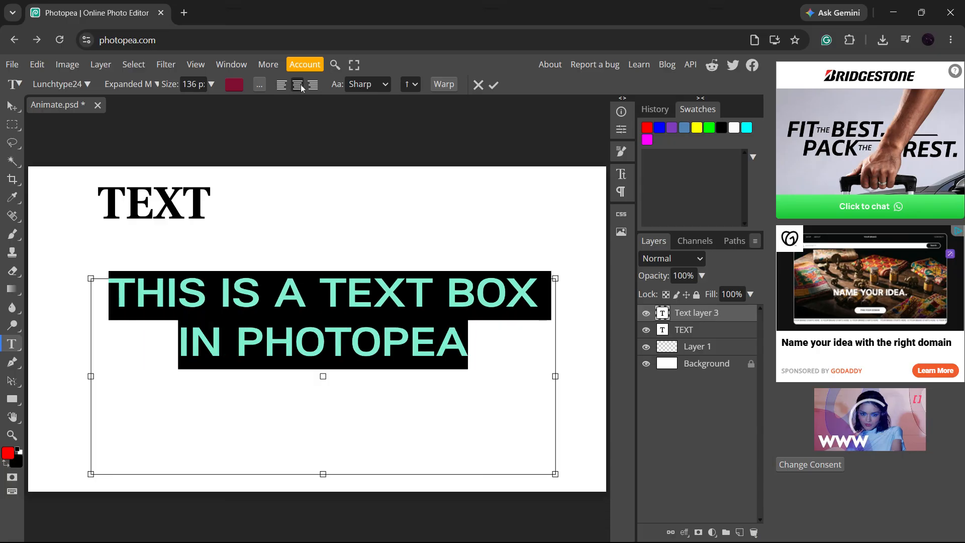
pyautogui.click(281, 86)
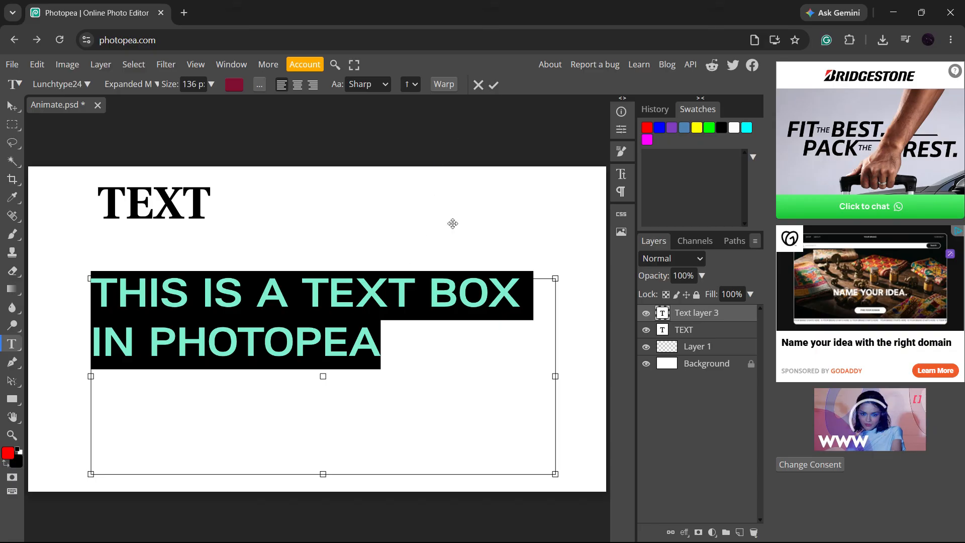
pyautogui.hotkey('ctrl', 'Return')
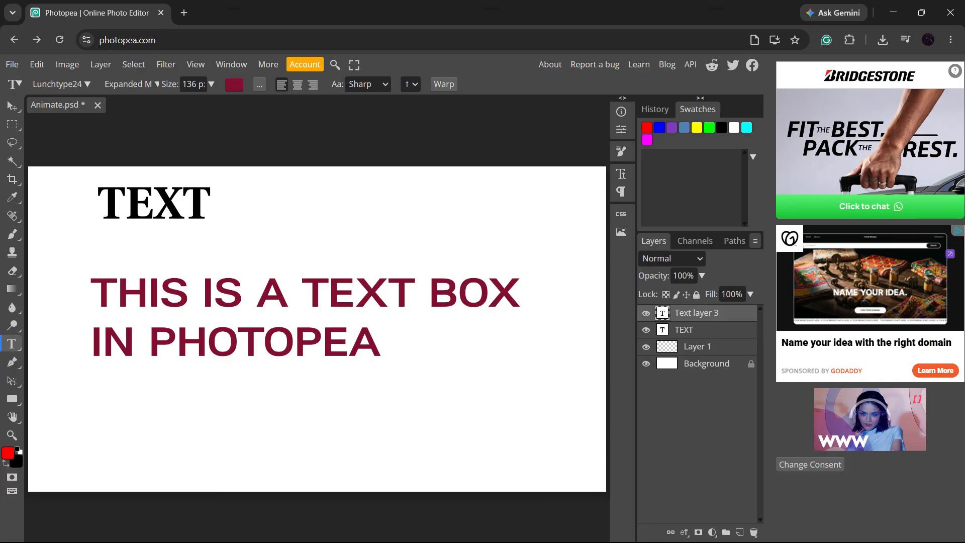
# Move the crimson text block slightly up and to the right on the canvas.
pyautogui.press('v')
pyautogui.moveTo(276, 297); pyautogui.dragTo(298, 289)
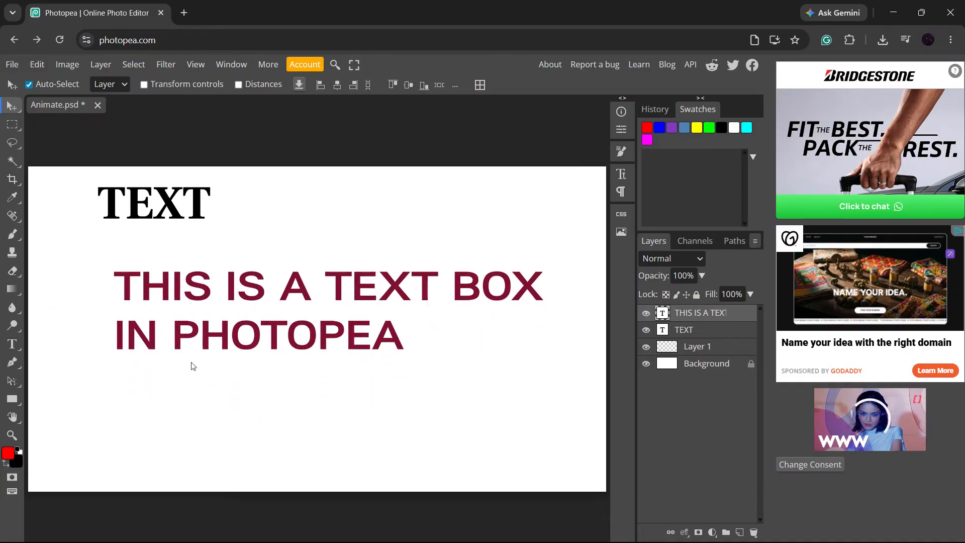